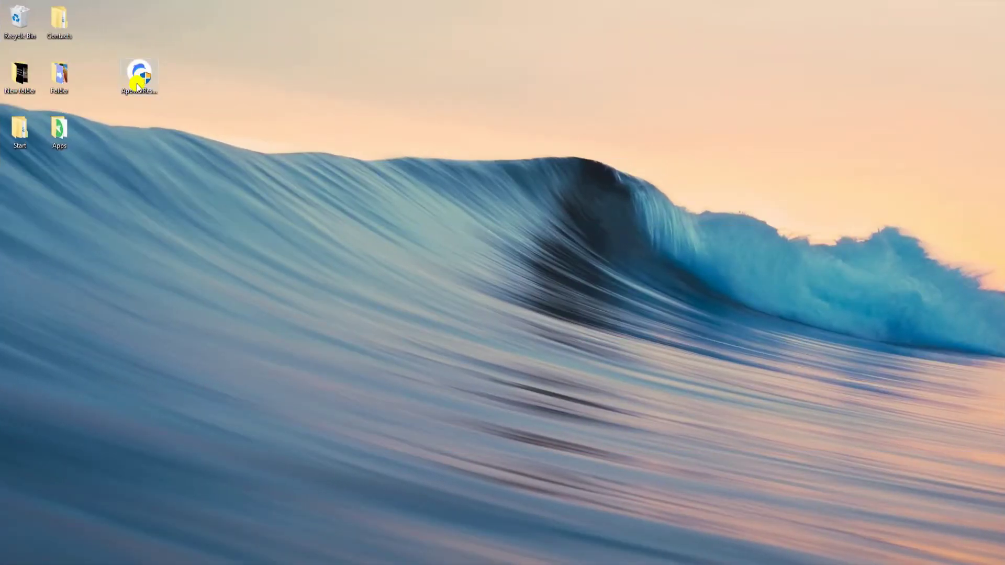
Step: Launch ApowerRescue and scan the listed iPhone iTunes backup
double_click(137, 83)
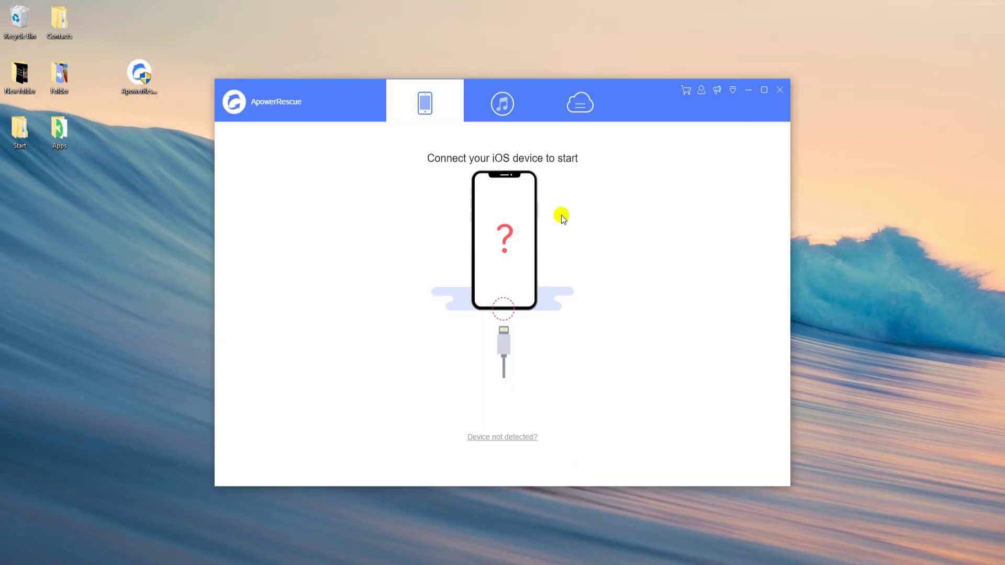
click(503, 107)
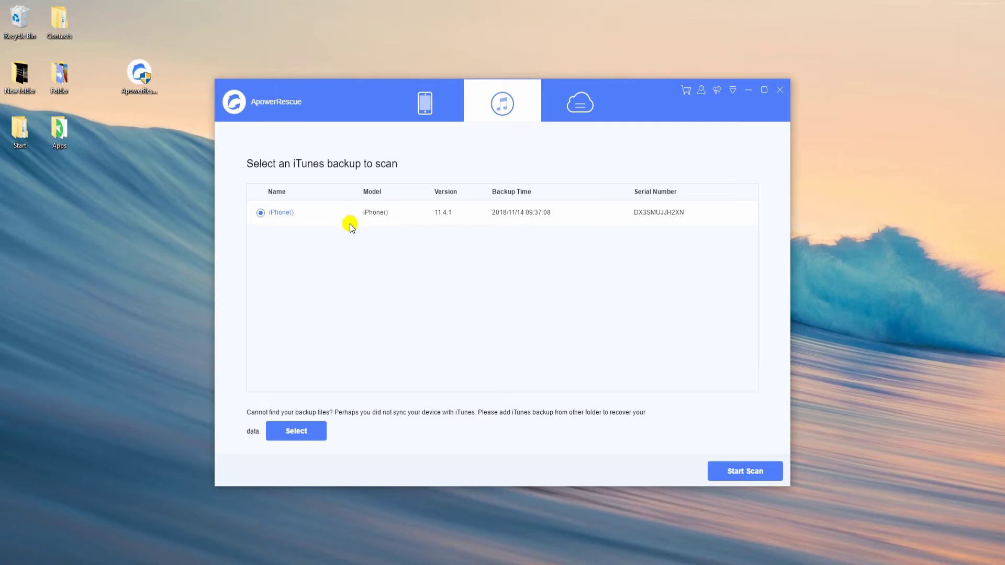
click(737, 479)
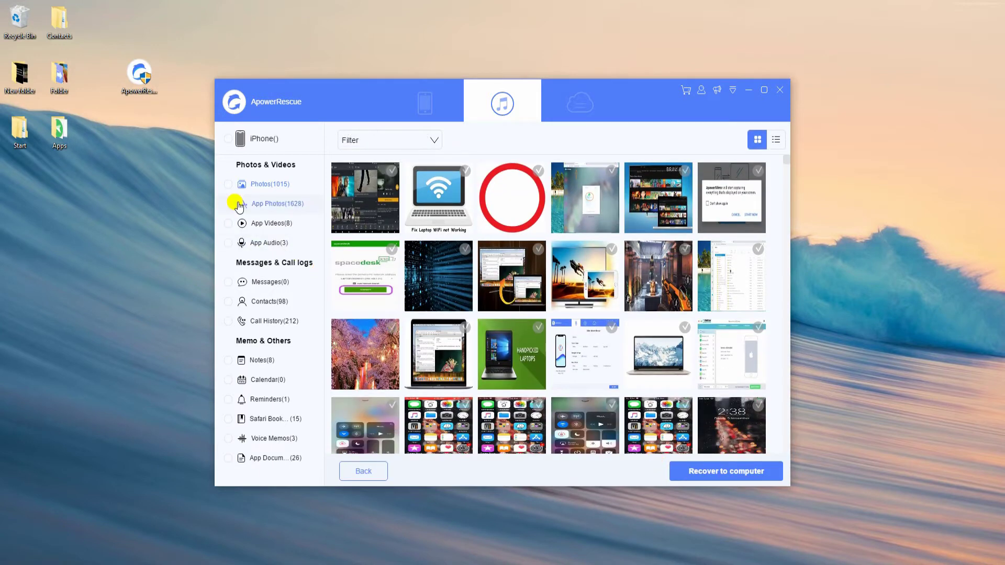
Step: Browse the App Photos, App Videos, App Audio, Contacts and Call History categories, then return to Photos
click(266, 205)
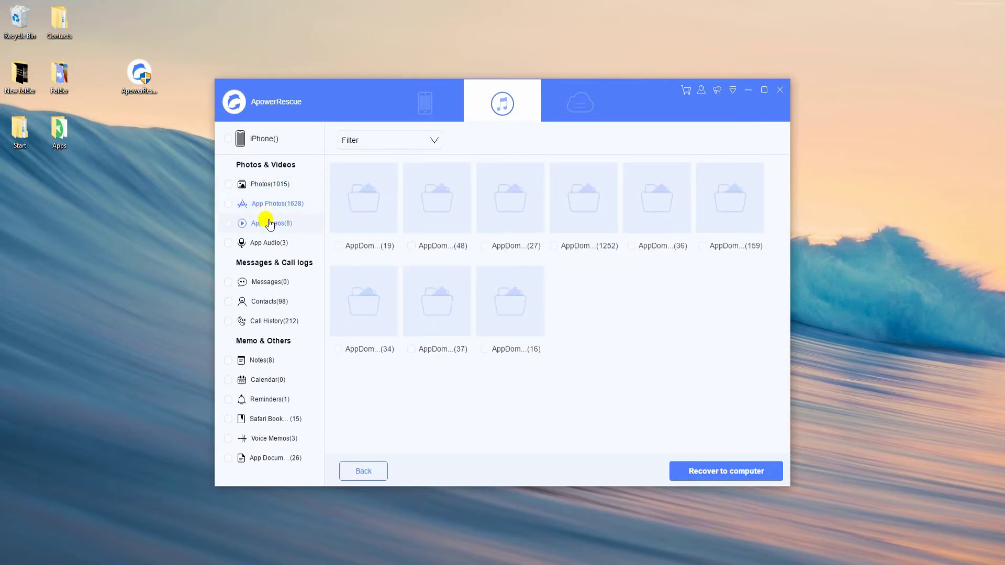
click(268, 224)
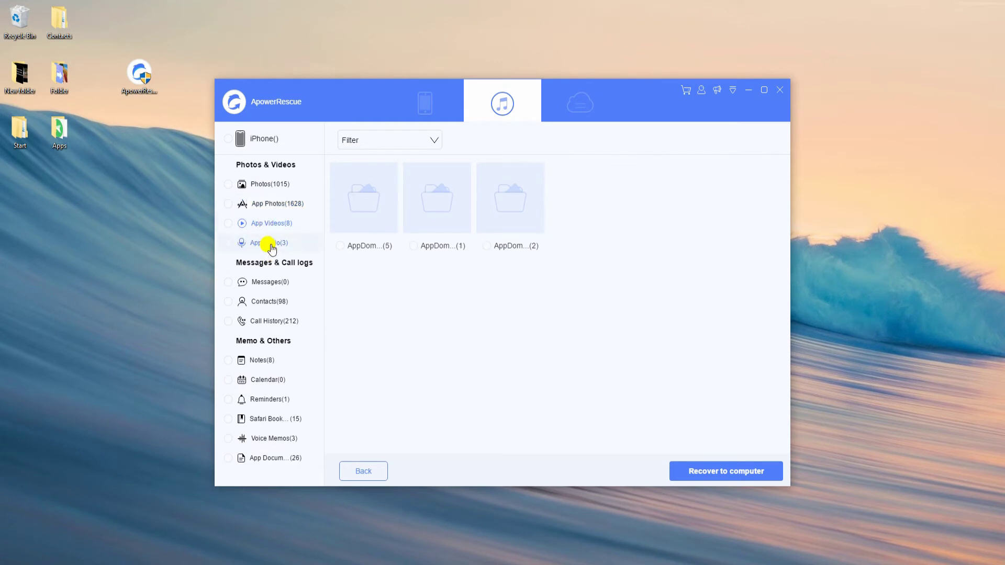
click(270, 245)
click(276, 306)
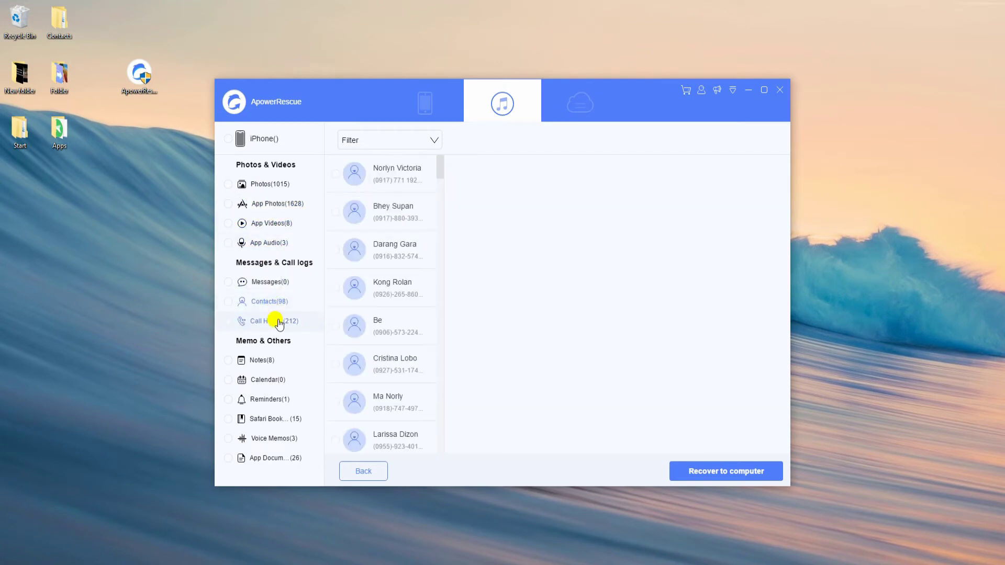
click(277, 323)
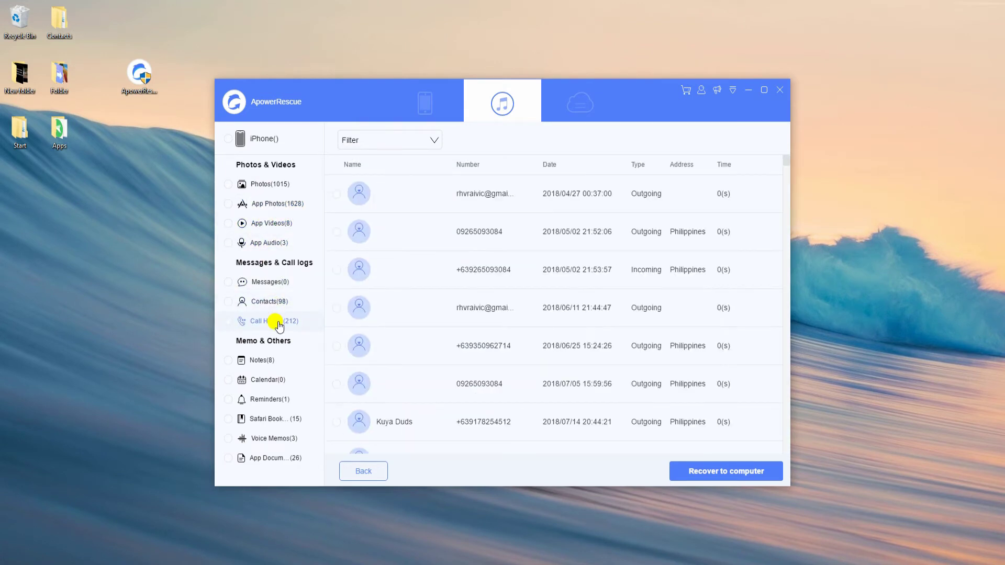
click(280, 186)
Step: Tick the six thumbnails in the top row of the Photos grid
click(352, 203)
click(430, 201)
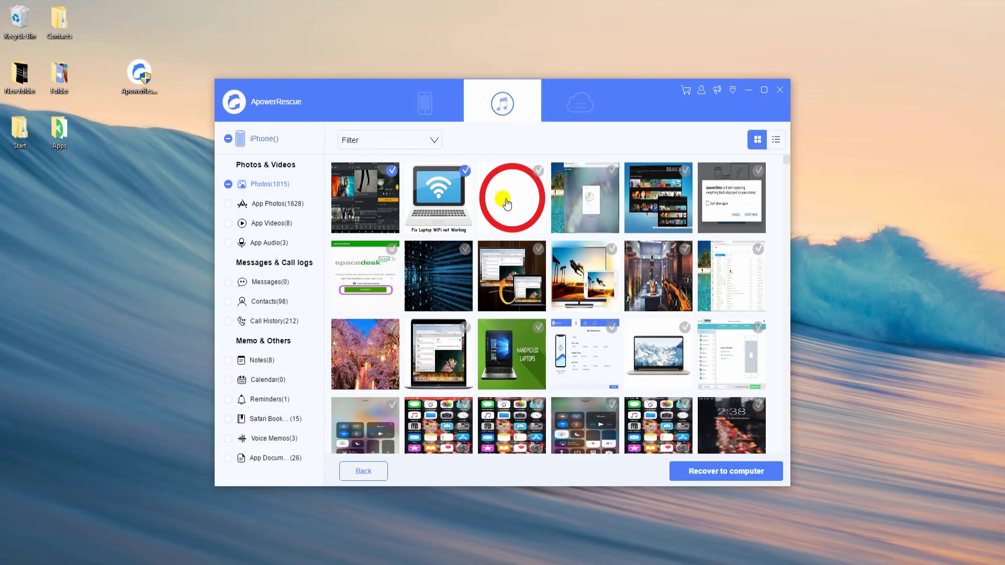
click(503, 201)
click(584, 198)
click(655, 196)
click(730, 193)
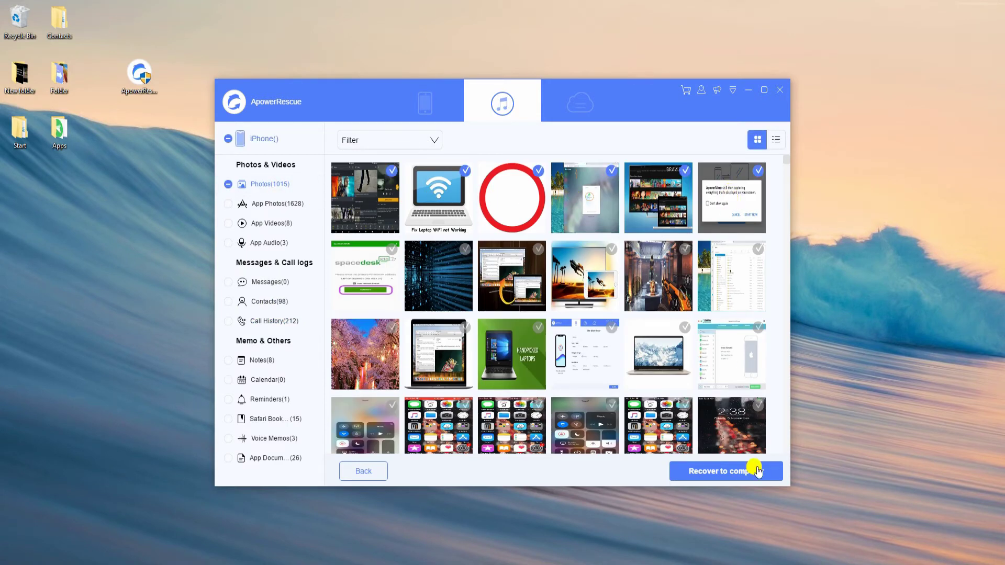
Step: Recover the six marked photos to the computer, into a new desktop folder named 'Photos'
click(730, 473)
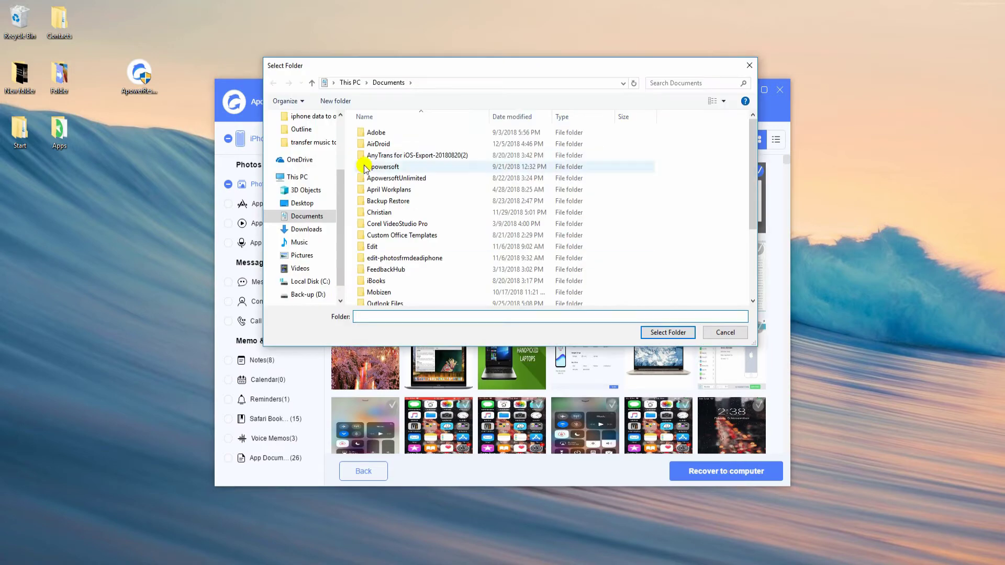
scroll(303, 157, up, 3)
click(302, 137)
click(335, 100)
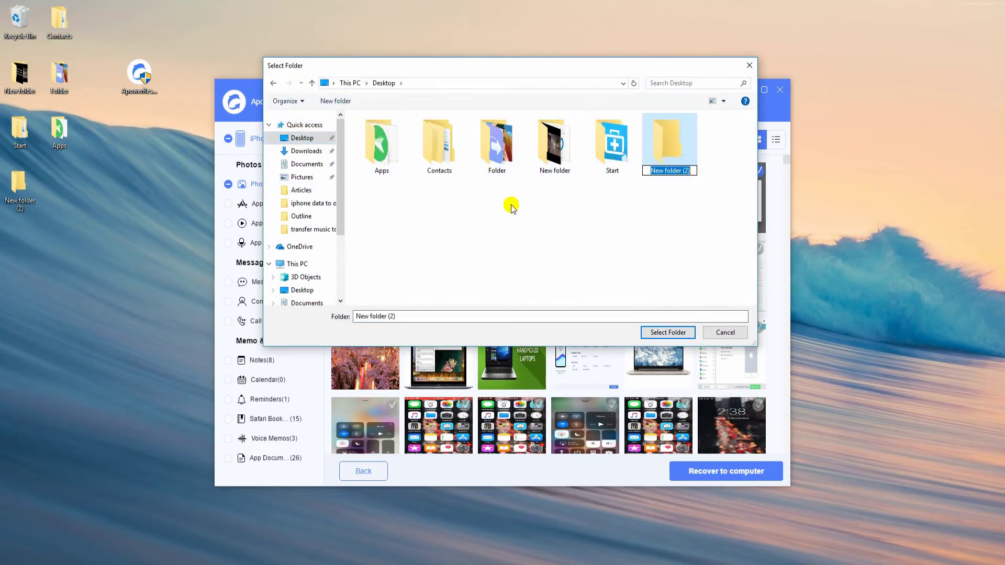
text(Photos)
key(Return)
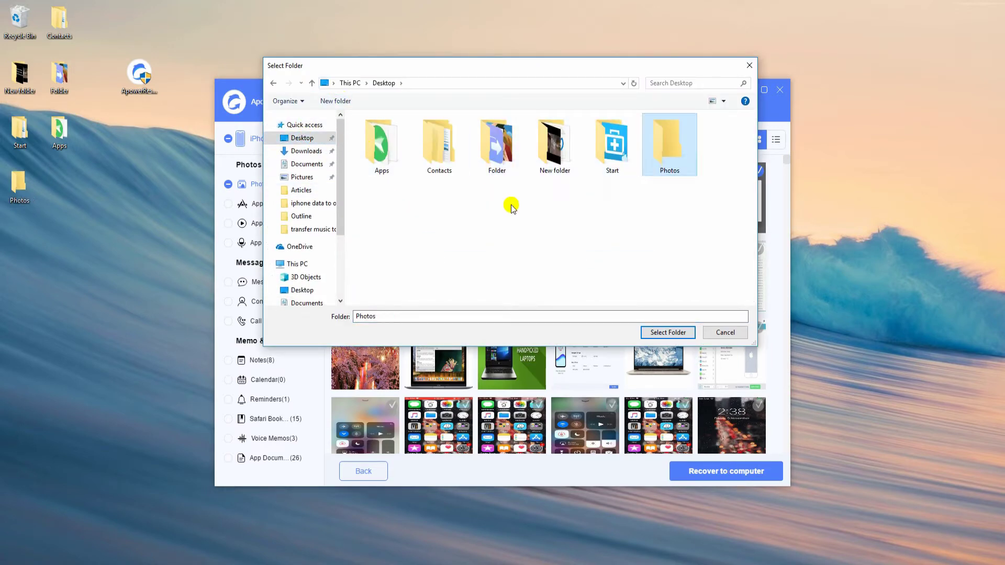
click(678, 332)
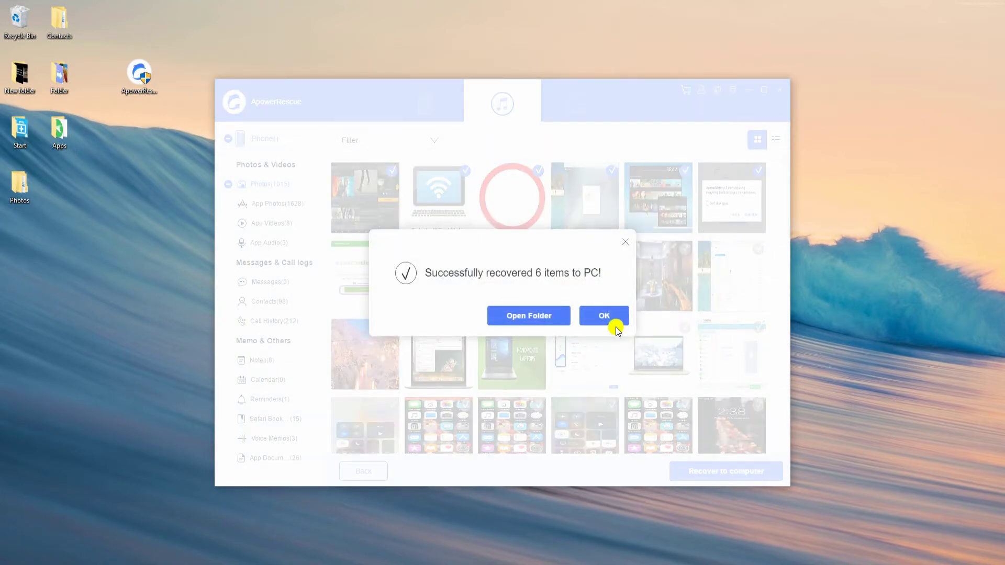
Step: Check the six recovered images in the dated Photos subfolder, then close File Explorer
click(537, 316)
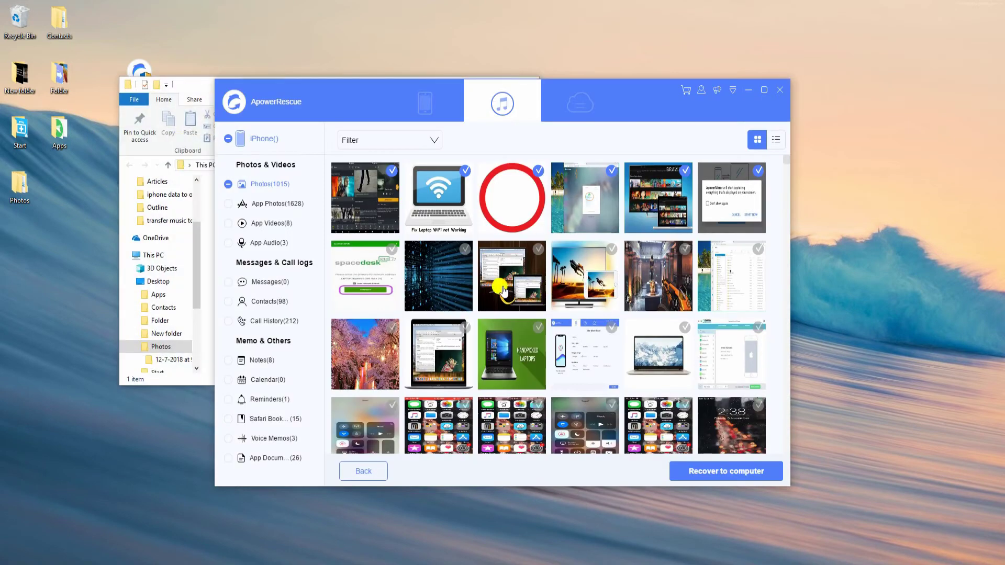
double_click(252, 216)
double_click(254, 195)
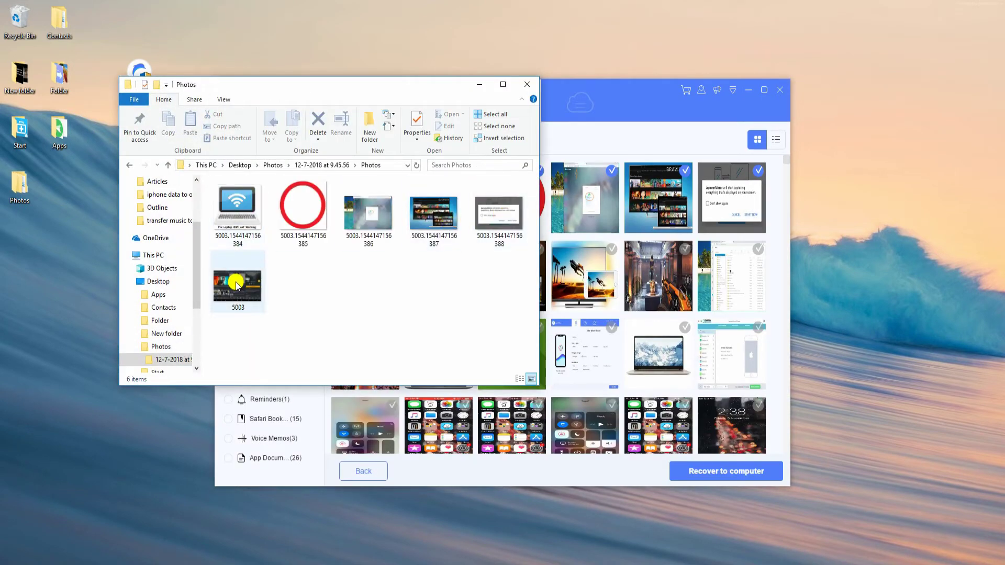
click(529, 84)
Step: Return to ApowerRescue's backup selection page and view the iCloud recovery sign-in option
click(363, 471)
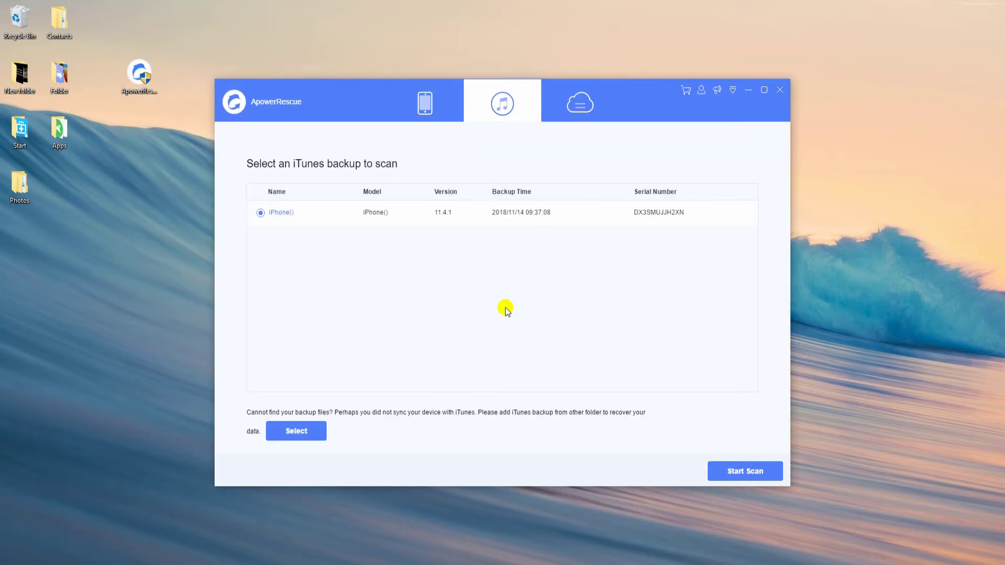
click(572, 121)
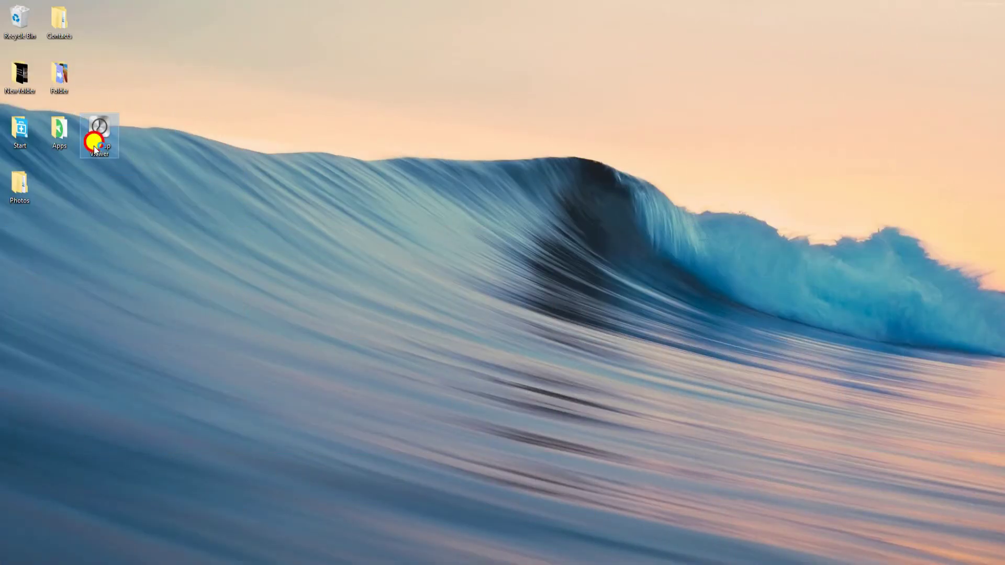
Step: Launch iBackup Viewer from its desktop shortcut and open the Aug 23, 2018 iPhone backup
click(93, 147)
key(Return)
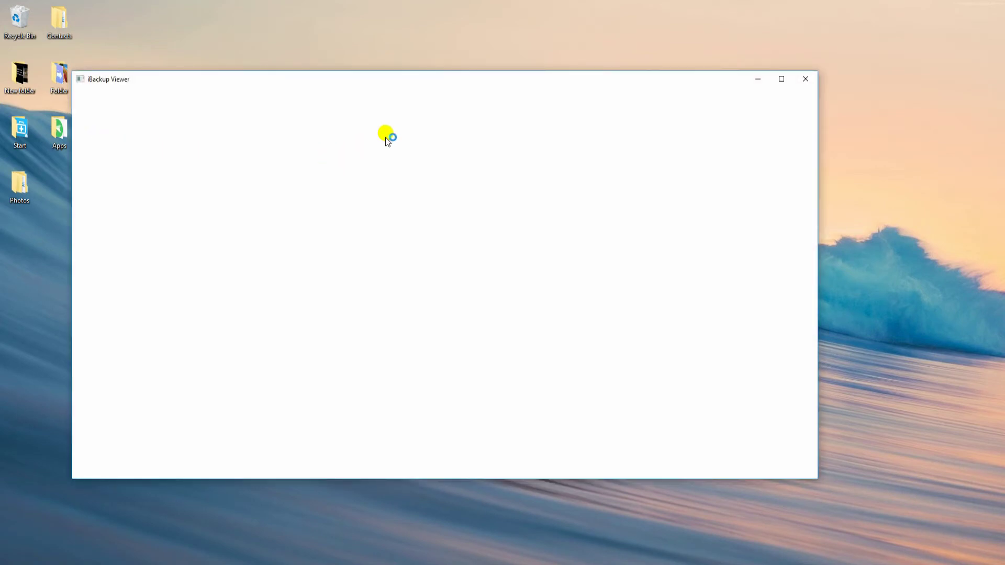
drag(476, 78, 524, 79)
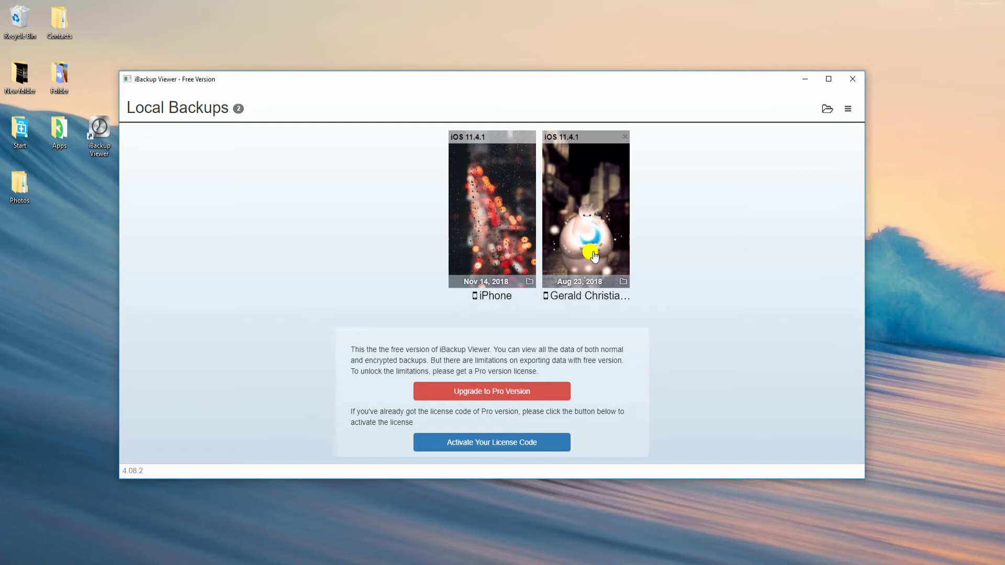
click(591, 255)
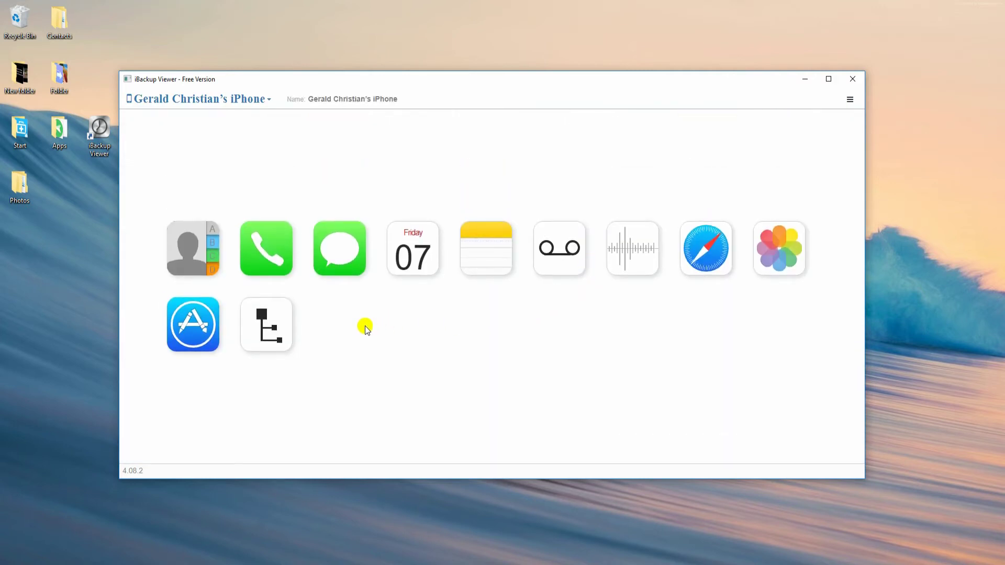
Step: Open the backup's call history and select a couple of call records
click(267, 257)
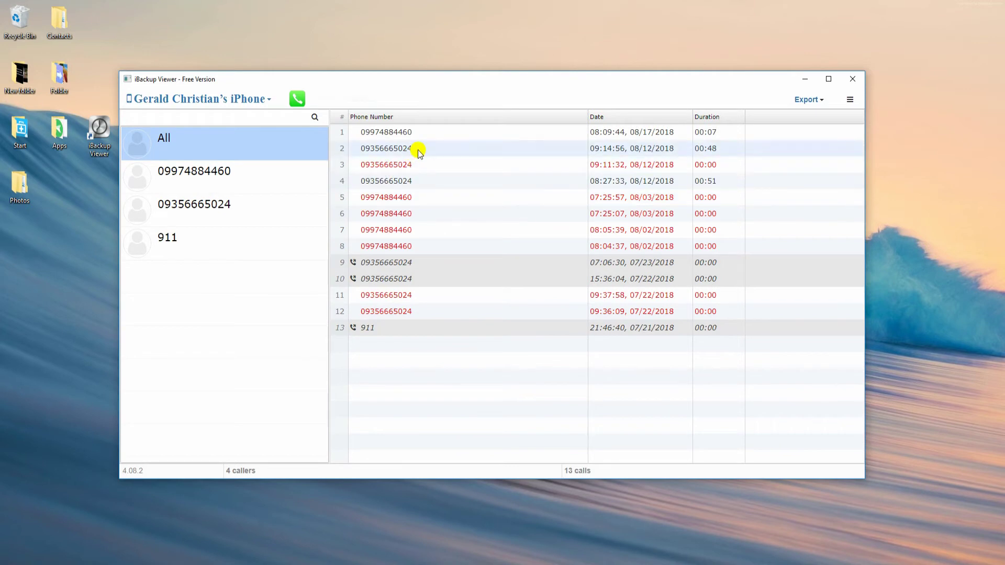
click(392, 164)
click(424, 197)
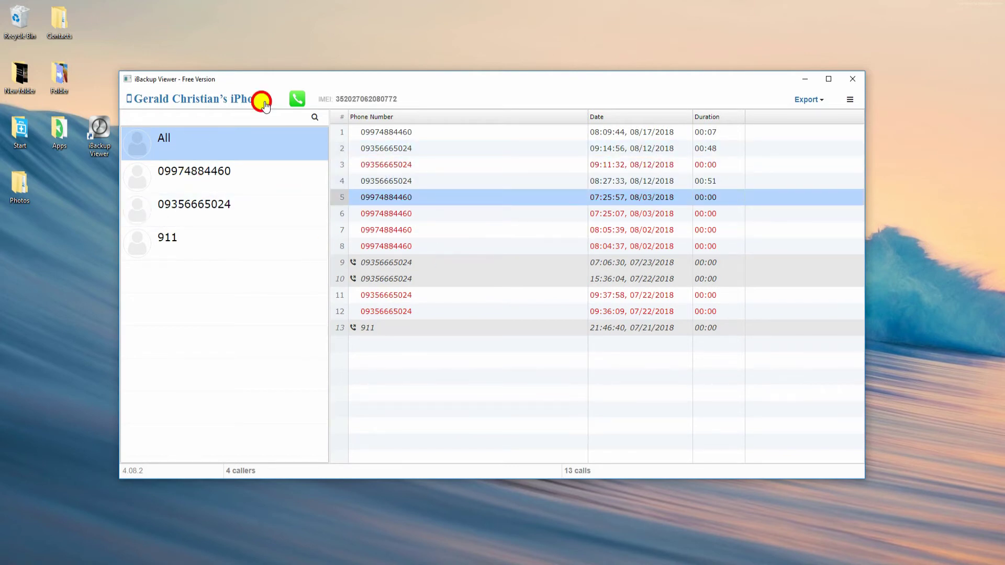
Step: Open the August backup's messages and view the apple, verify and other conversations
click(264, 104)
click(574, 215)
click(343, 246)
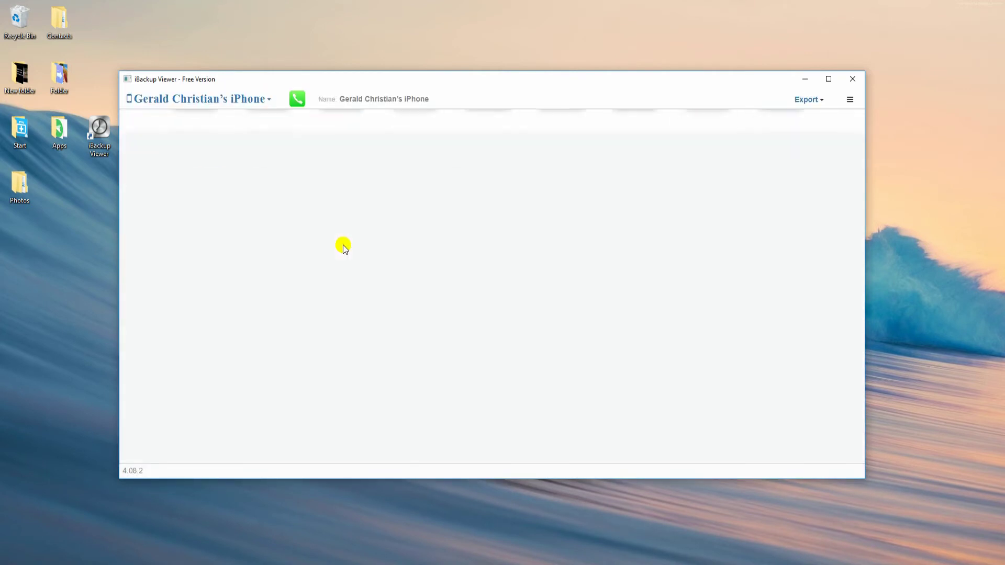
click(347, 180)
click(344, 208)
click(343, 242)
click(344, 278)
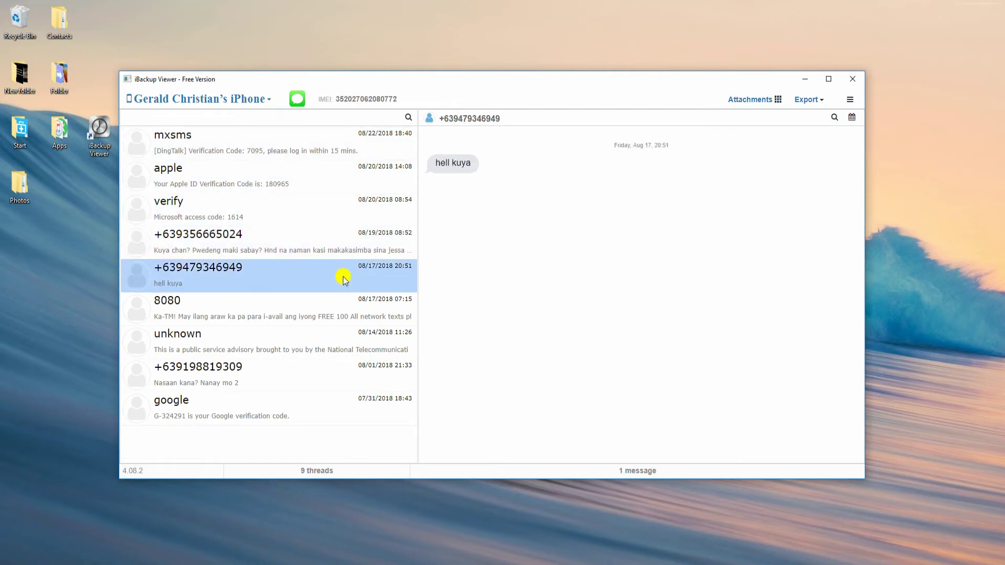
Step: Return to the backup's categories and show the notes in the iCloud Notes folder
click(268, 97)
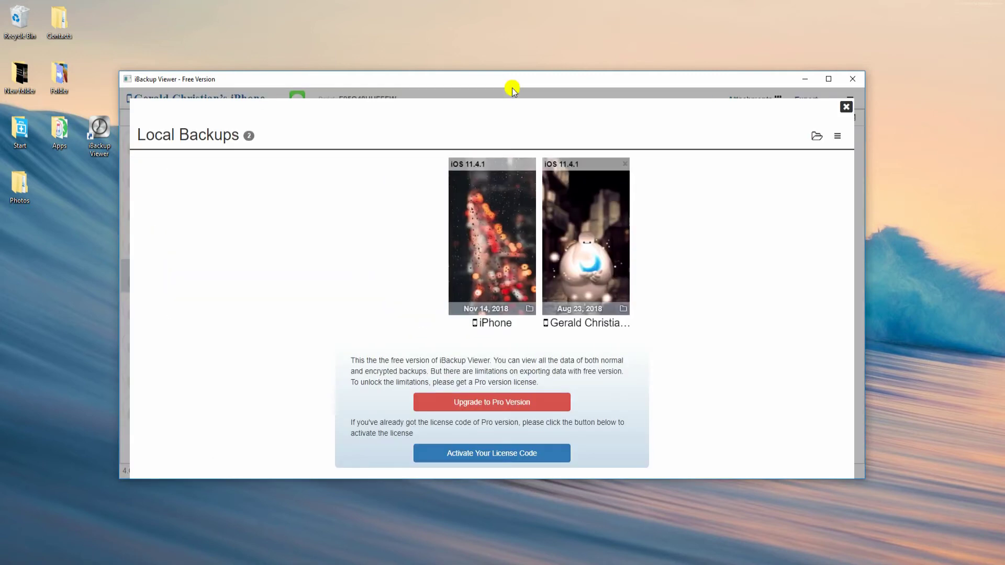
click(573, 243)
click(487, 247)
click(206, 152)
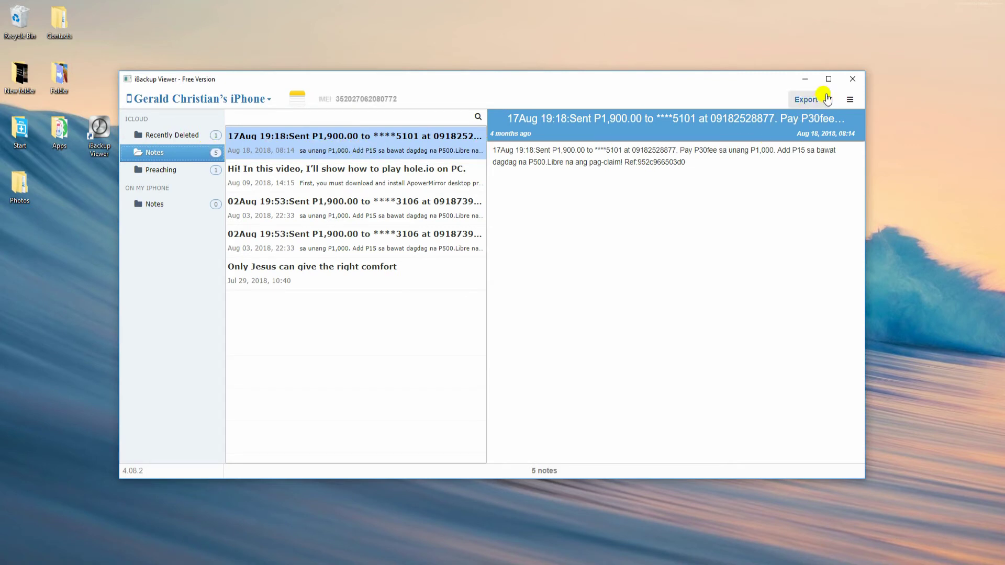
Step: Export the selected note as text file 'note1' into a new desktop 'Notes' folder, then open it
click(812, 103)
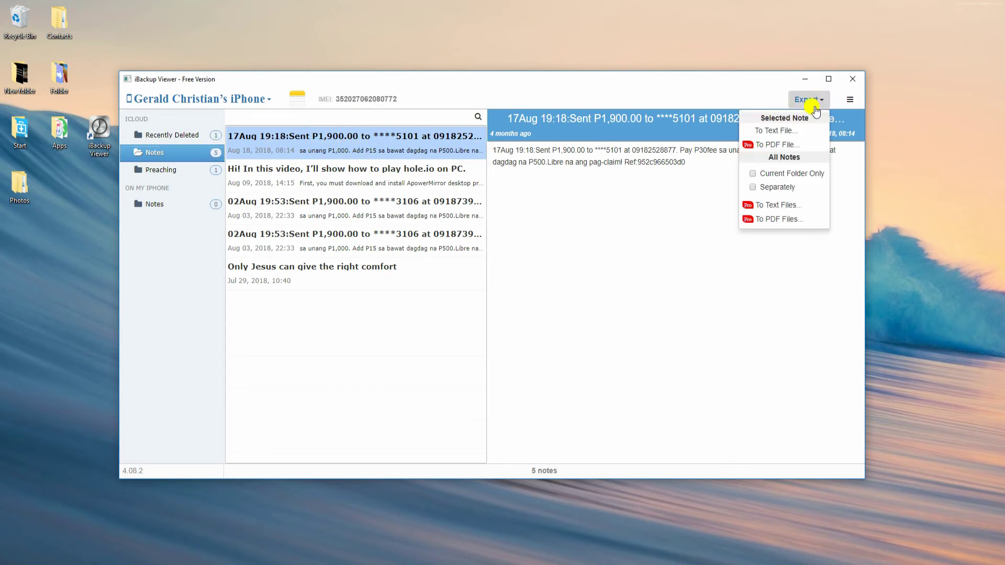
click(794, 132)
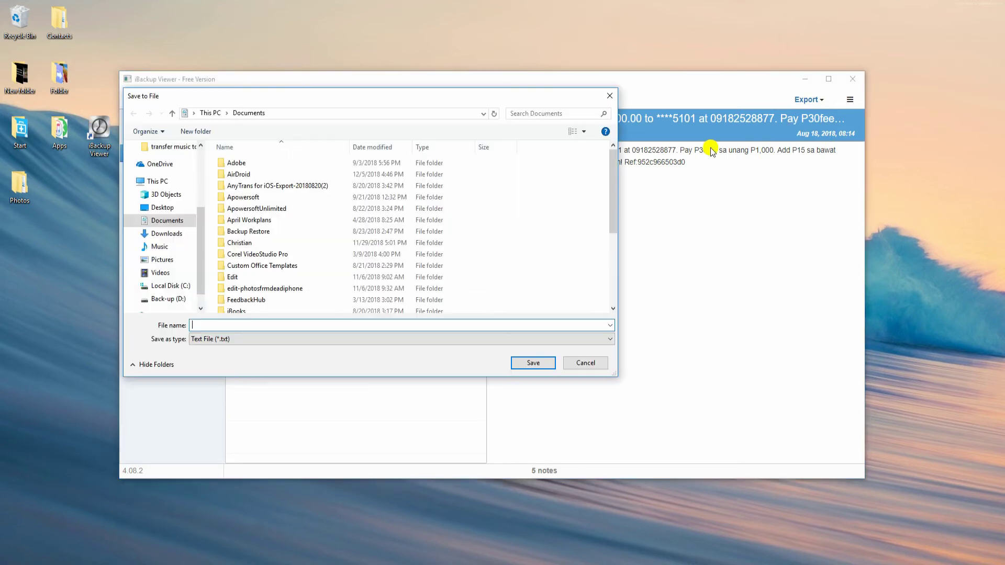
scroll(173, 220, up, 2)
scroll(174, 221, up, 1)
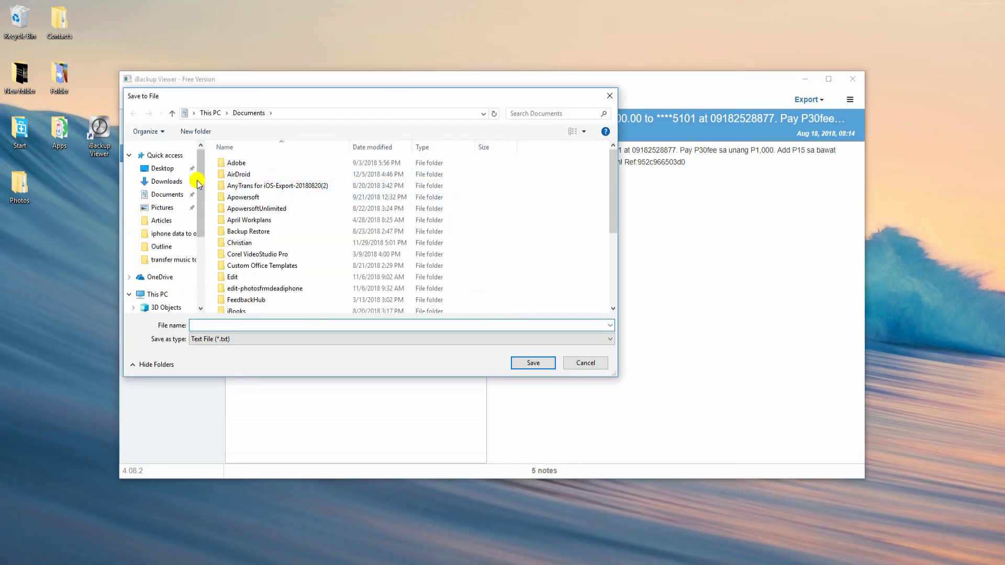
click(163, 168)
text(Notes)
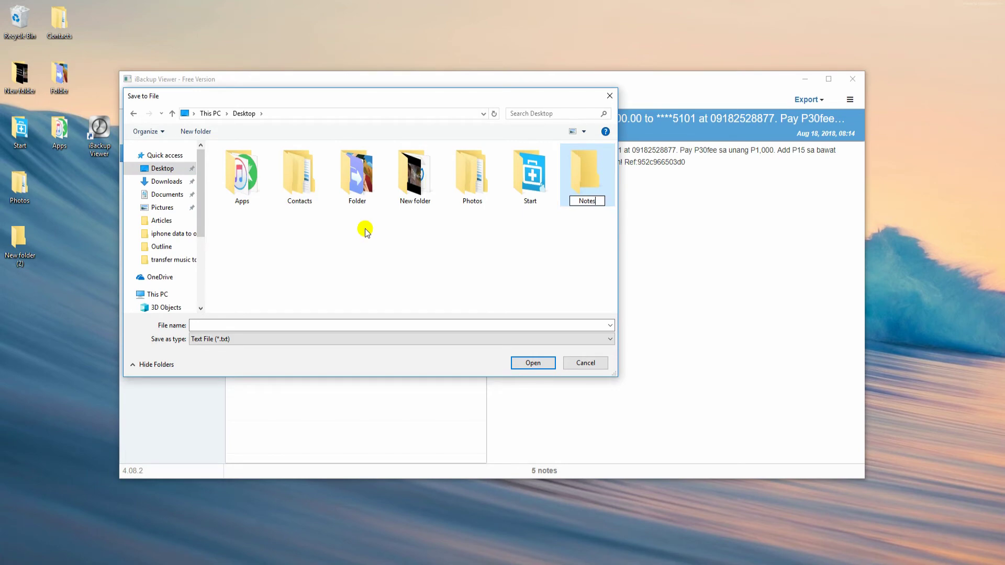
key(Return)
click(534, 363)
text(note1)
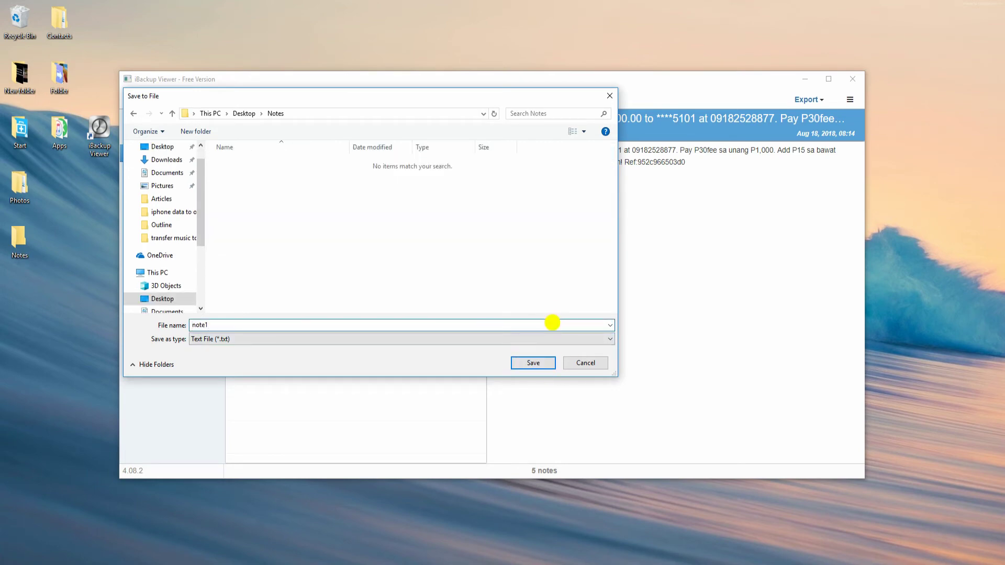
key(Return)
double_click(19, 238)
click(298, 214)
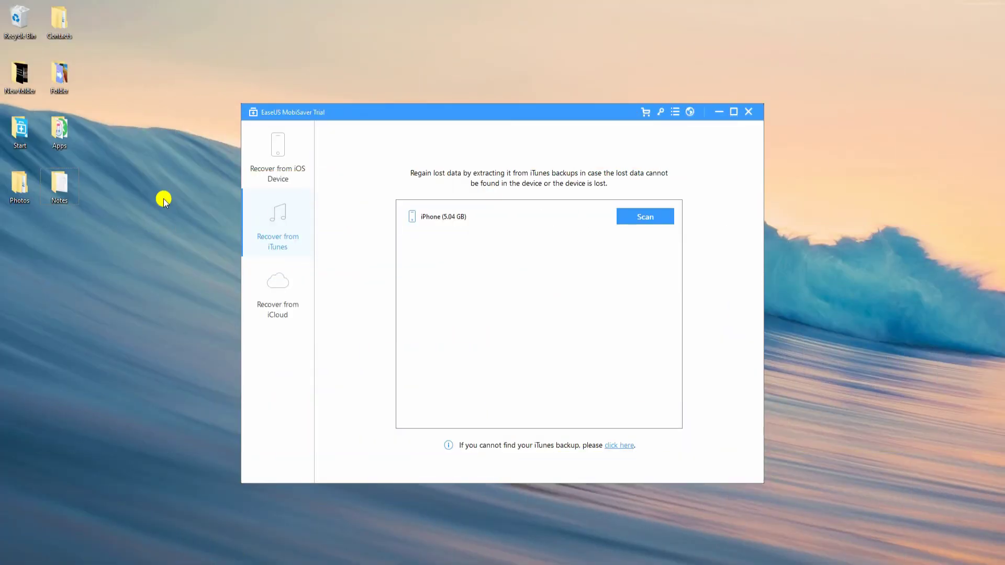
Step: In MobiSaver, view the iOS Device and iCloud options, then scan the iPhone's iTunes backup
click(265, 146)
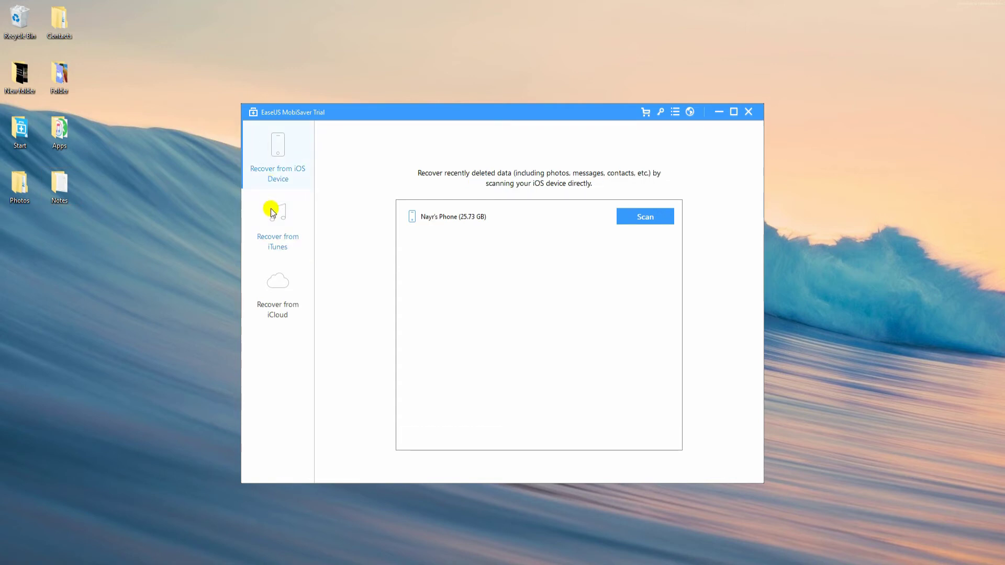
click(273, 222)
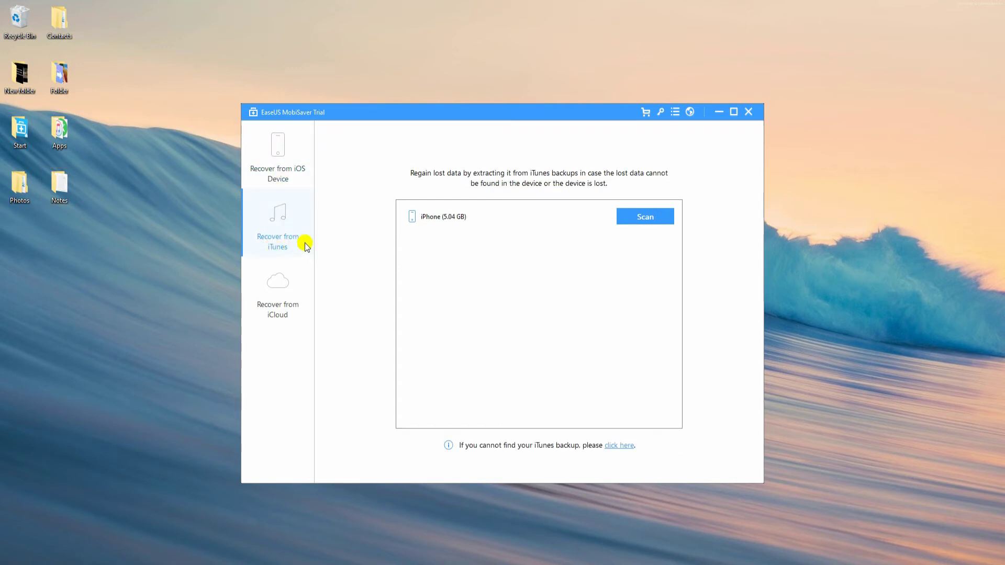
click(290, 285)
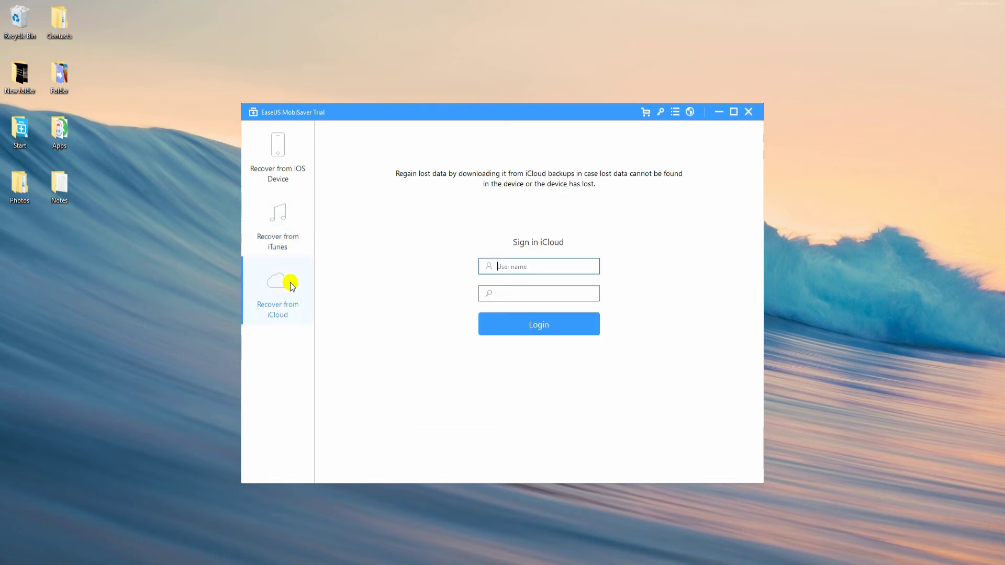
click(285, 245)
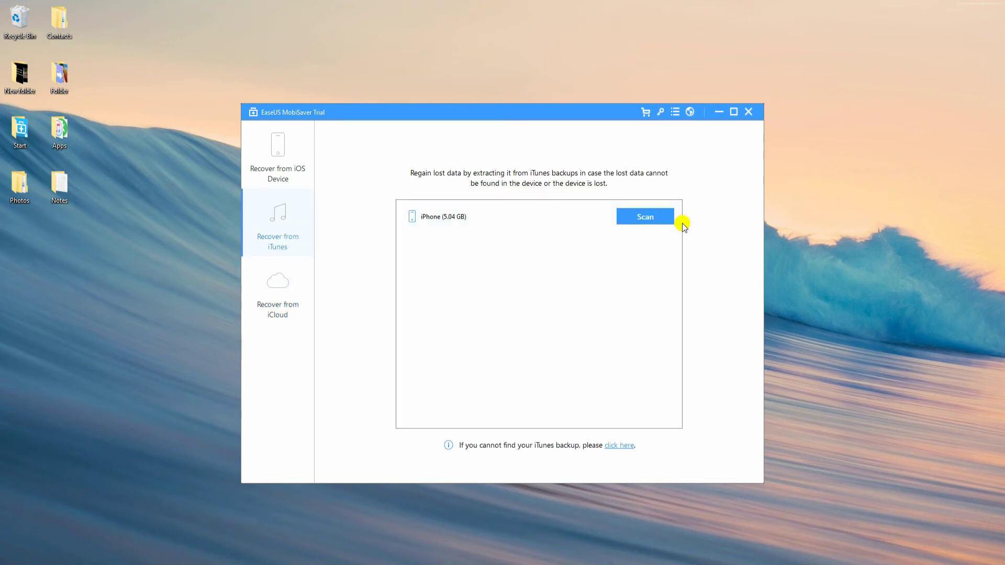
click(644, 220)
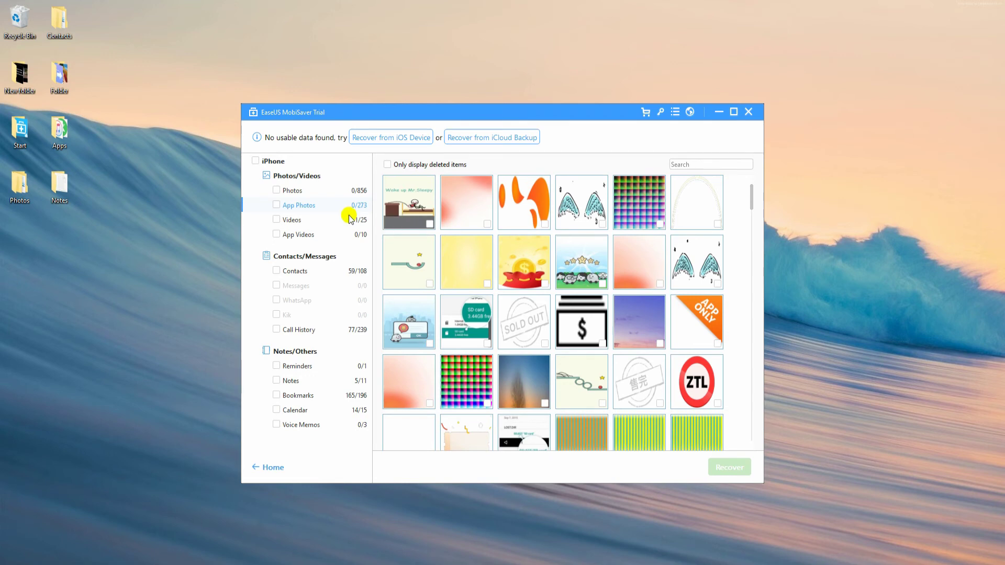
Step: Review the scan's Videos, App Videos, Contacts and Call History results, then return to App Photos
click(320, 191)
click(327, 234)
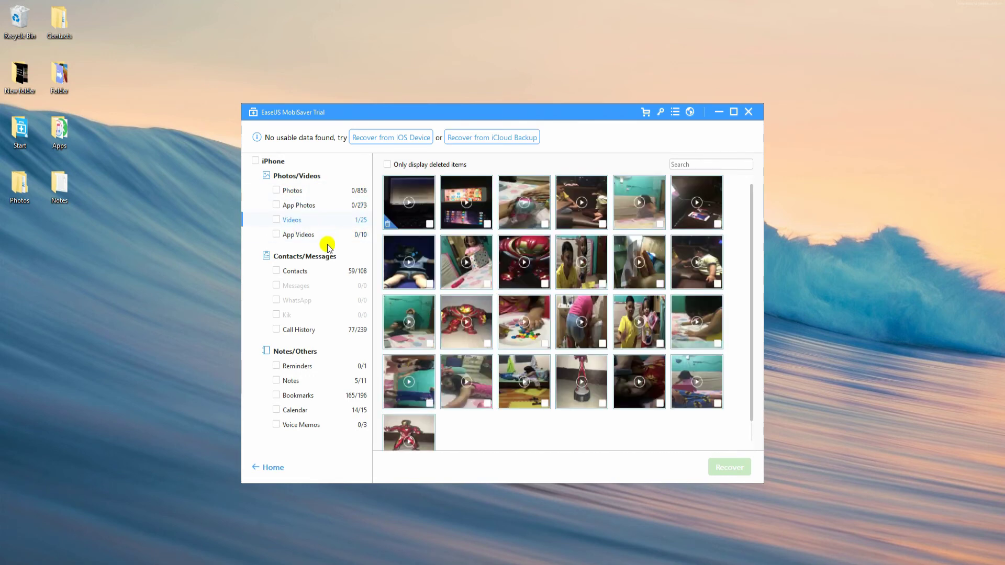
click(320, 273)
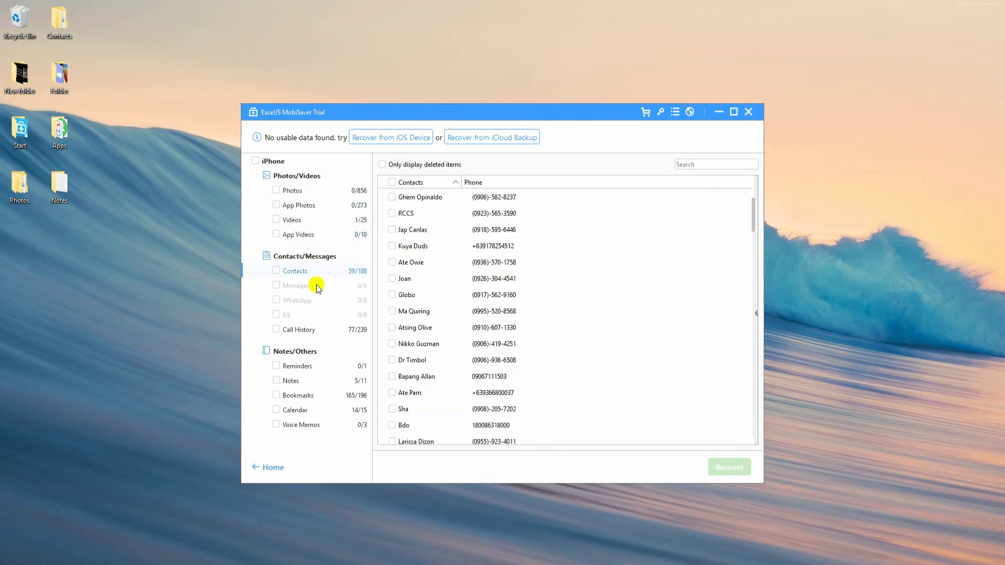
click(320, 330)
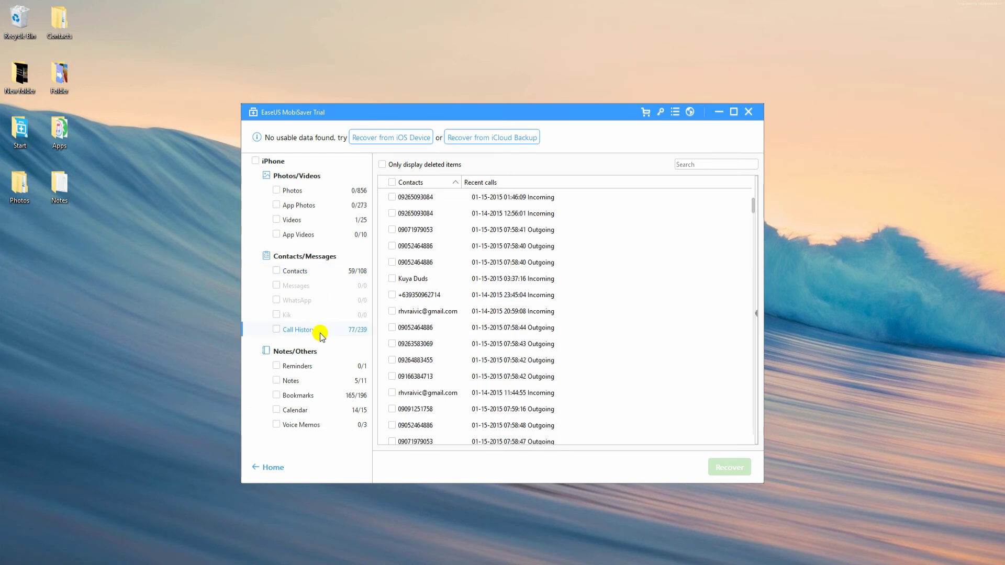
click(343, 193)
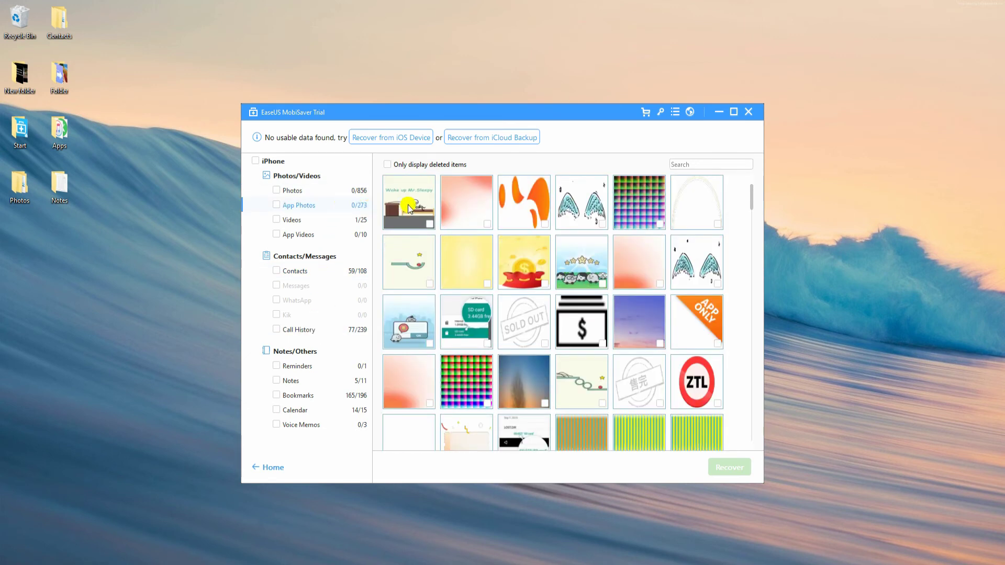
Step: Tick the top-row App Photos thumbnails so six photos totalling 308.76 KB are marked
click(412, 208)
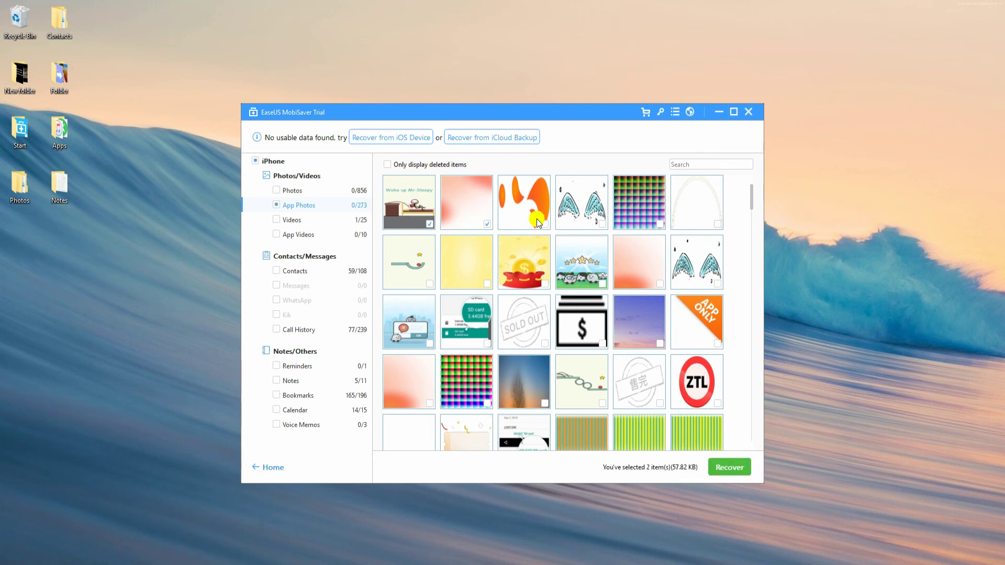
click(628, 213)
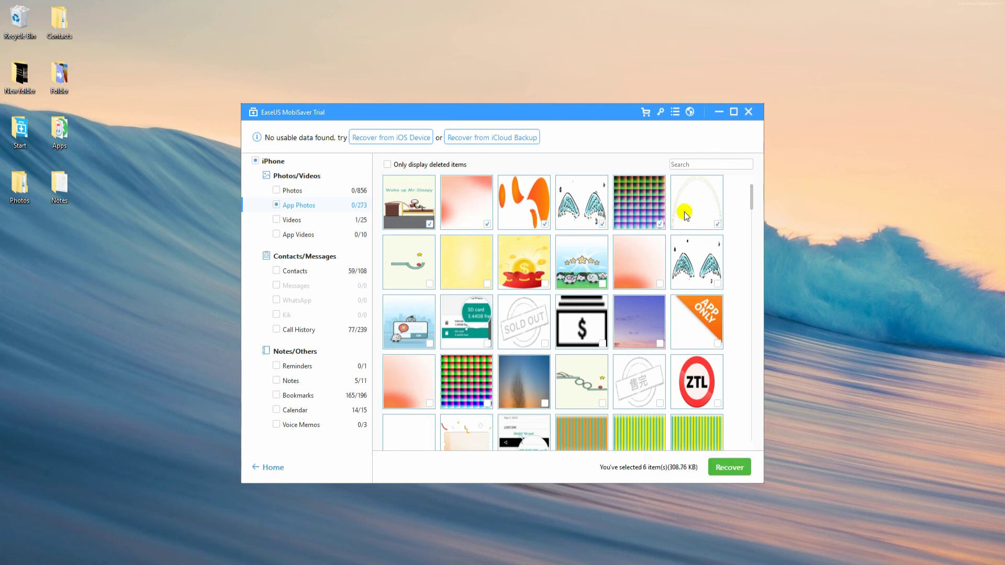